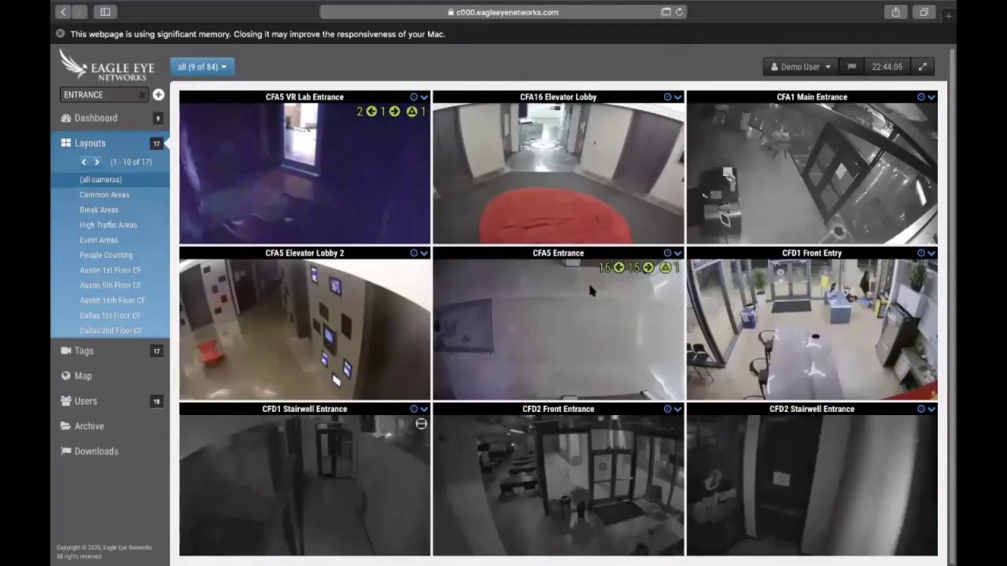
View the CFD1 Front Entry camera's live feed and return to the camera layout.
click(767, 332)
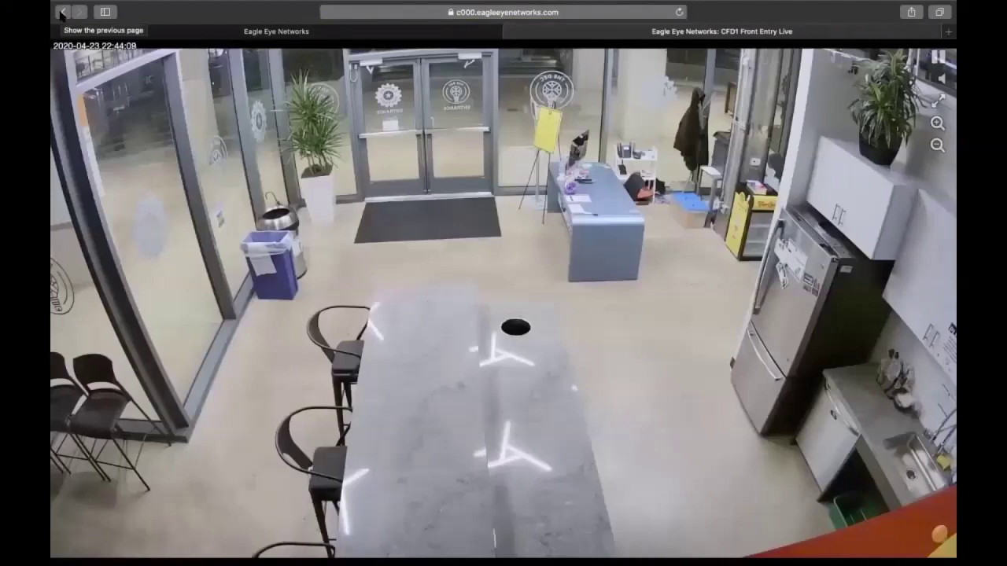
click(61, 13)
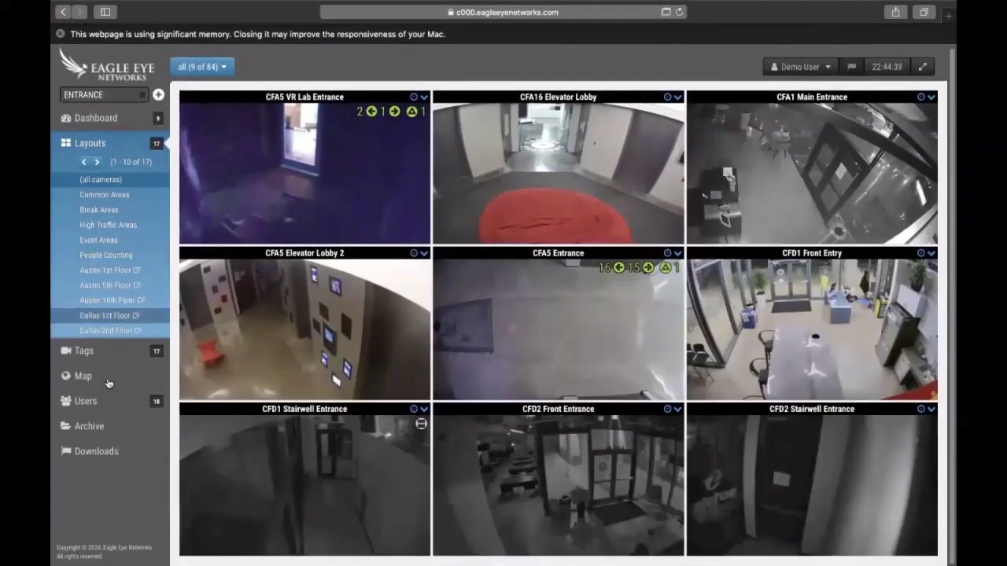
Open the settings of the fourth user in the users list and review that user's camera access.
click(86, 402)
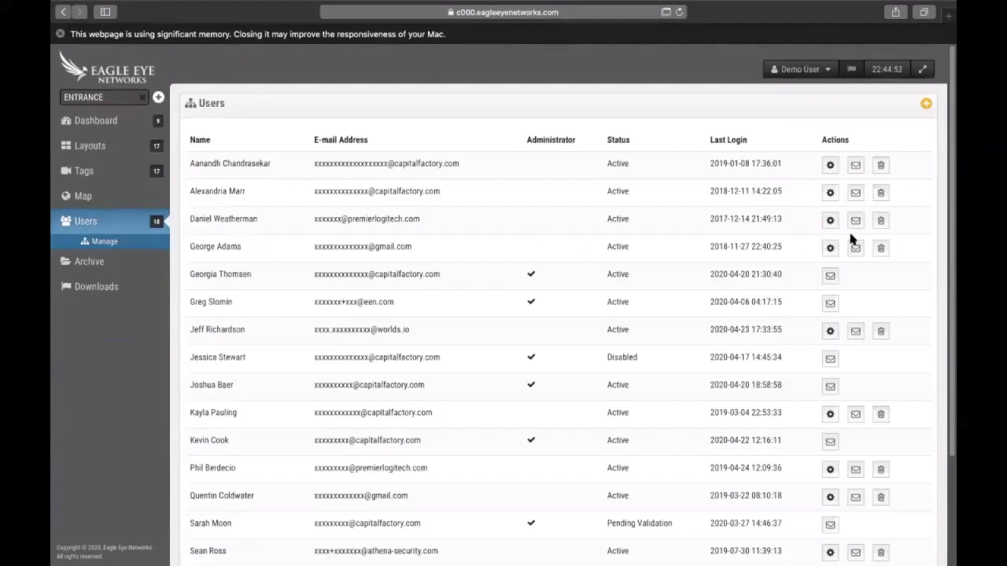
click(829, 249)
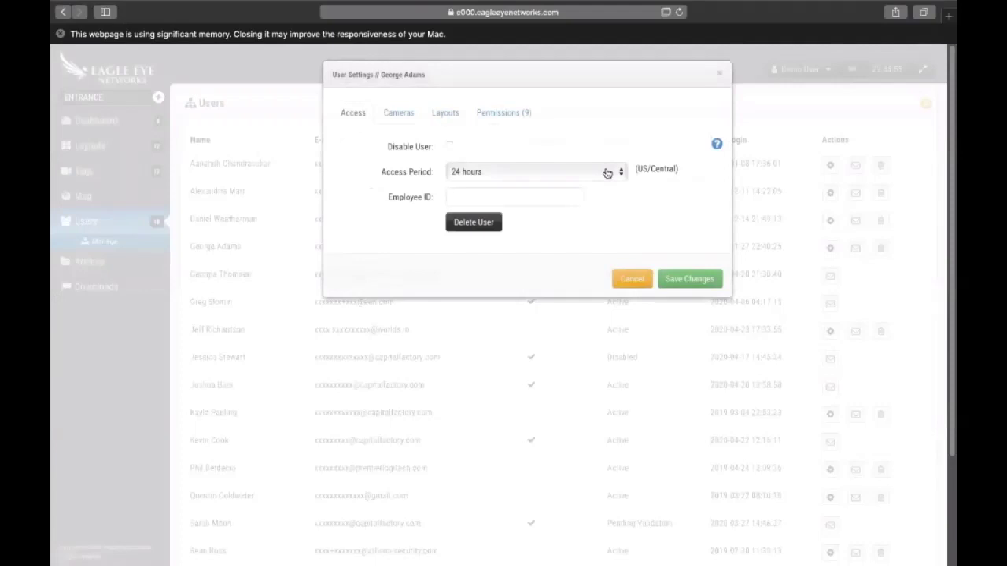
click(397, 115)
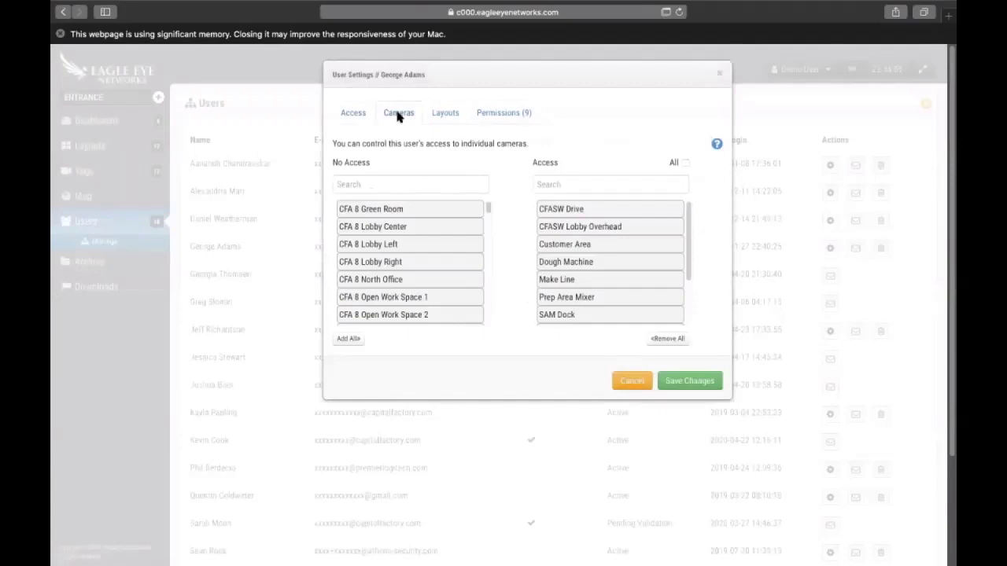
Try the Custom access period for this user, and switch the access period to Non-Work hours.
click(342, 115)
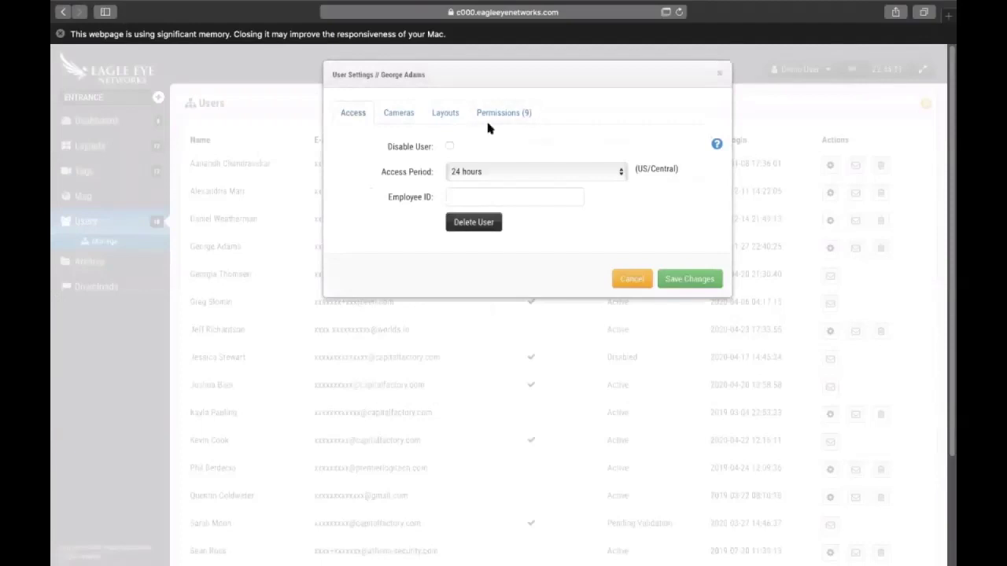
click(494, 172)
click(495, 208)
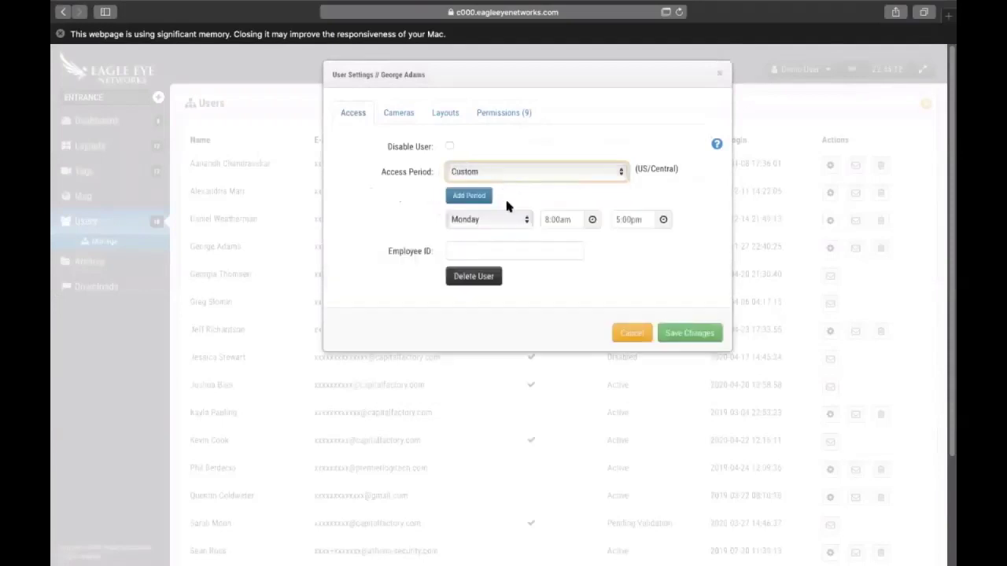
click(571, 168)
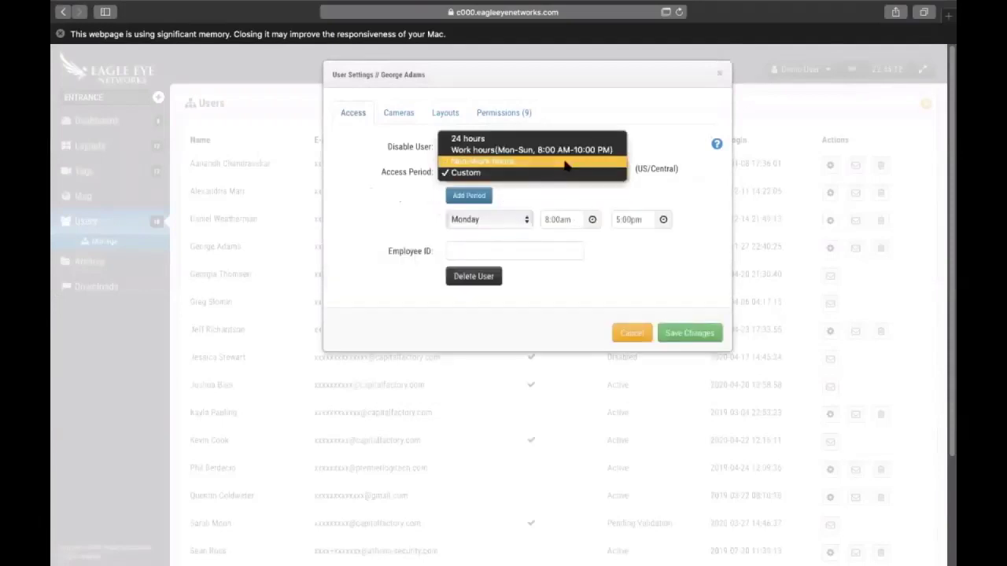
click(565, 161)
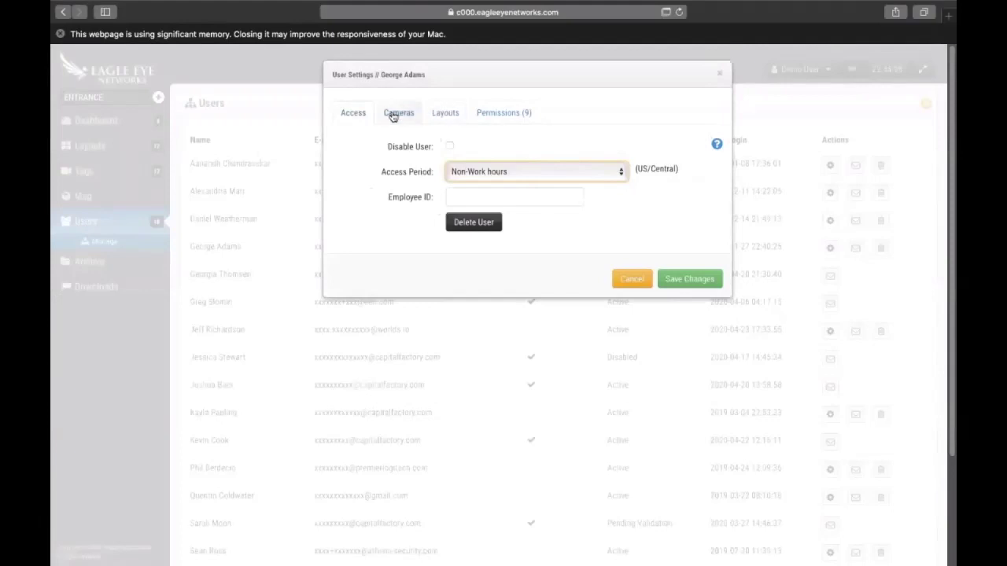
Review the user's permissions, including the Accounts and Users options, and close the user settings without saving.
click(497, 118)
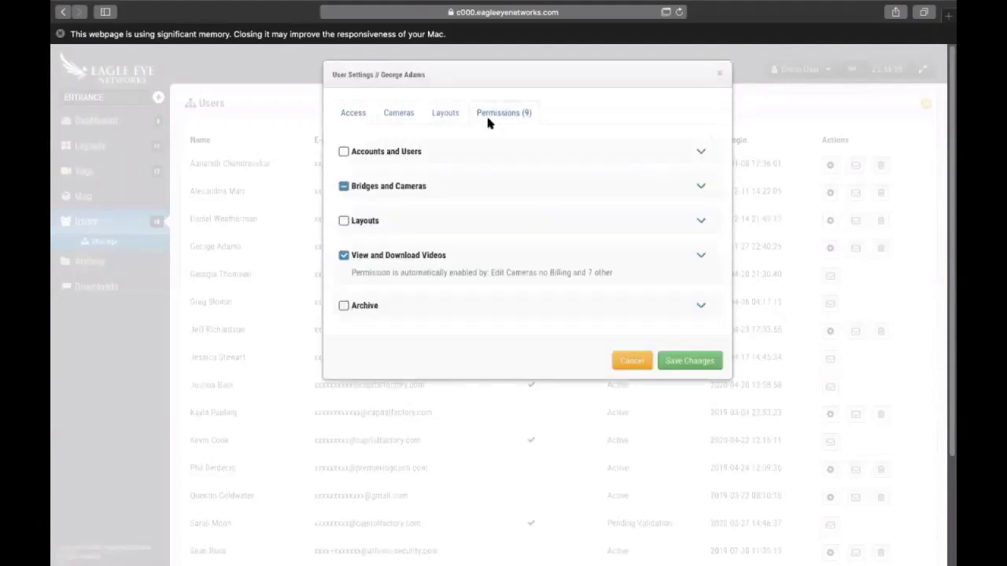
click(701, 151)
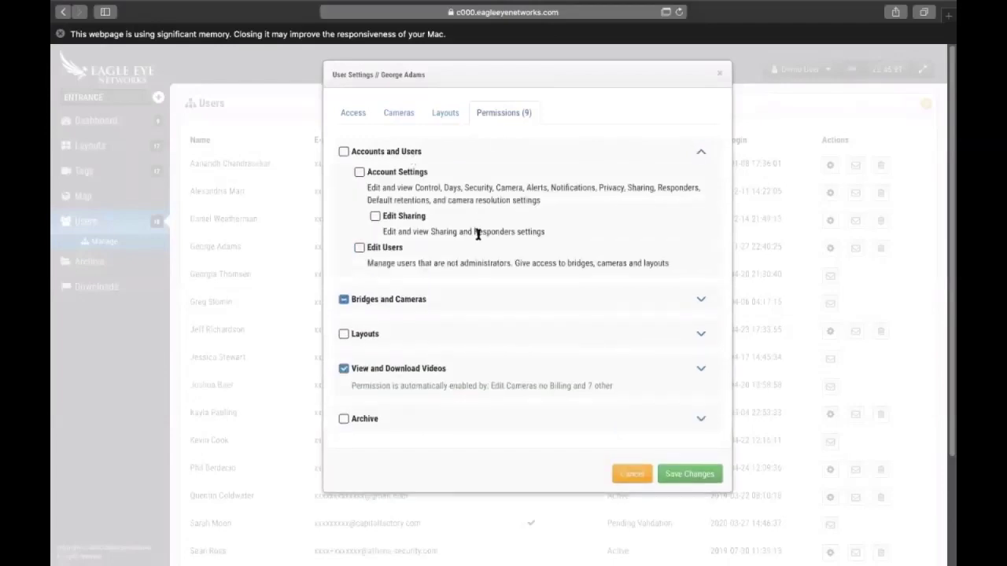
scroll(463, 301, down, 1)
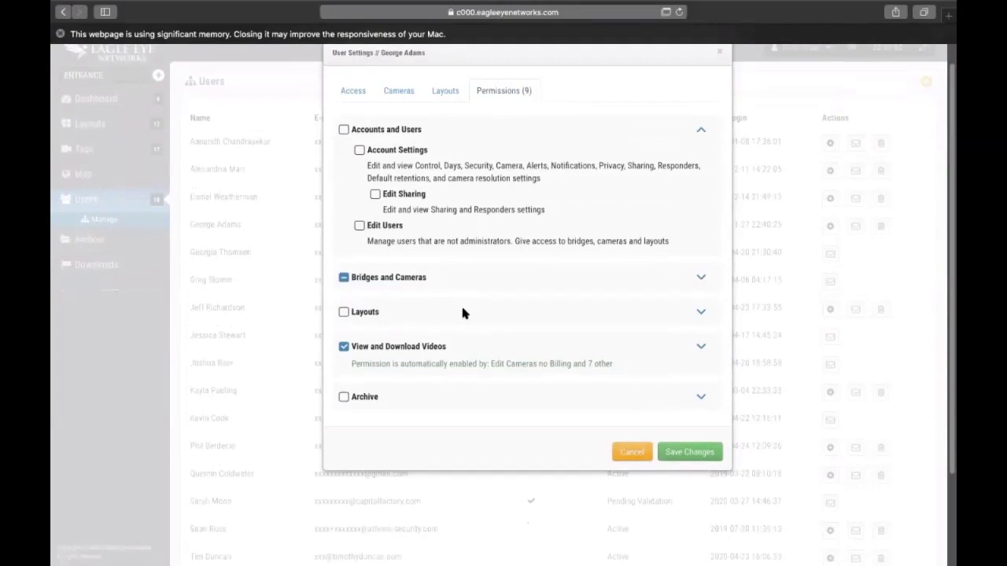
click(353, 93)
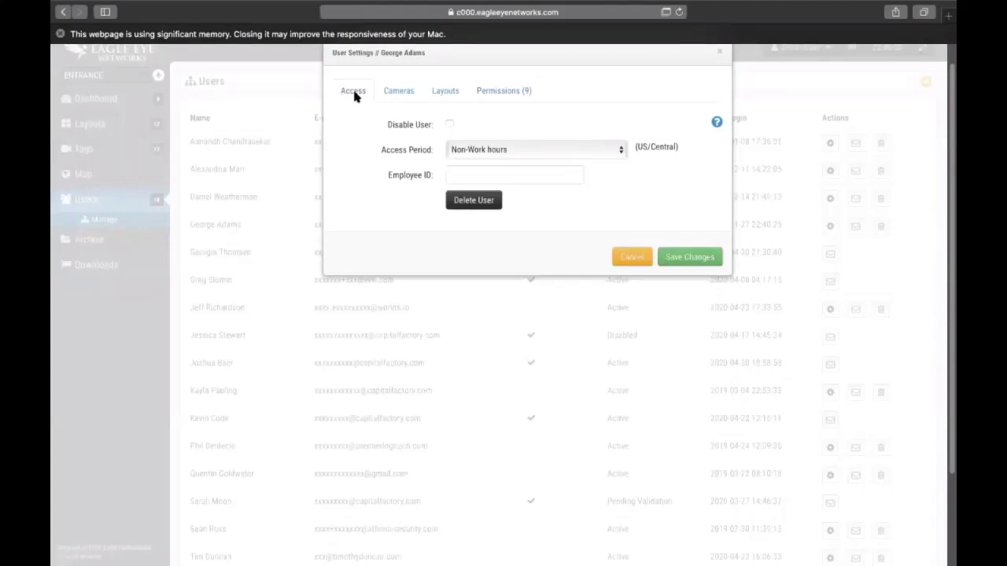
click(499, 90)
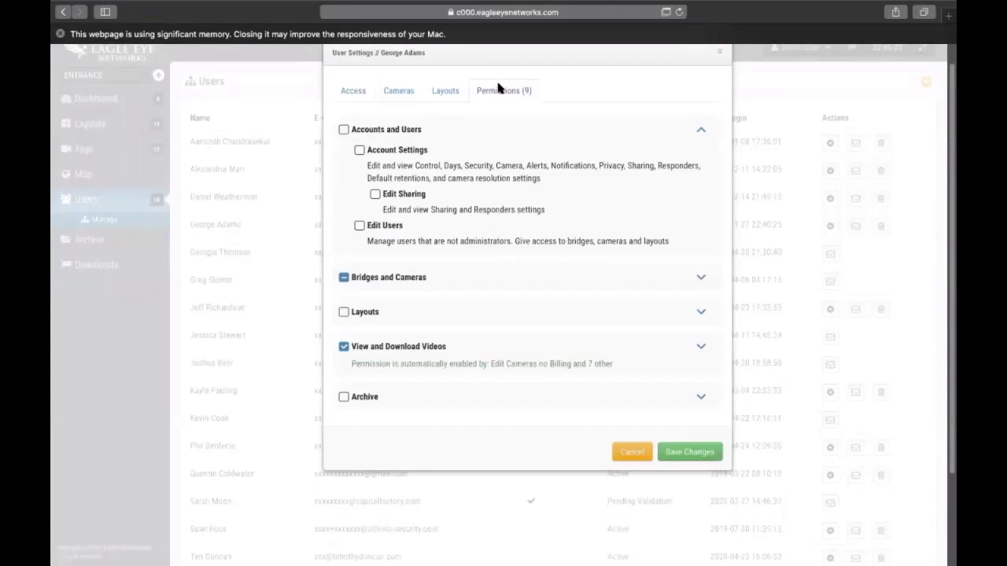
scroll(468, 193, up, 2)
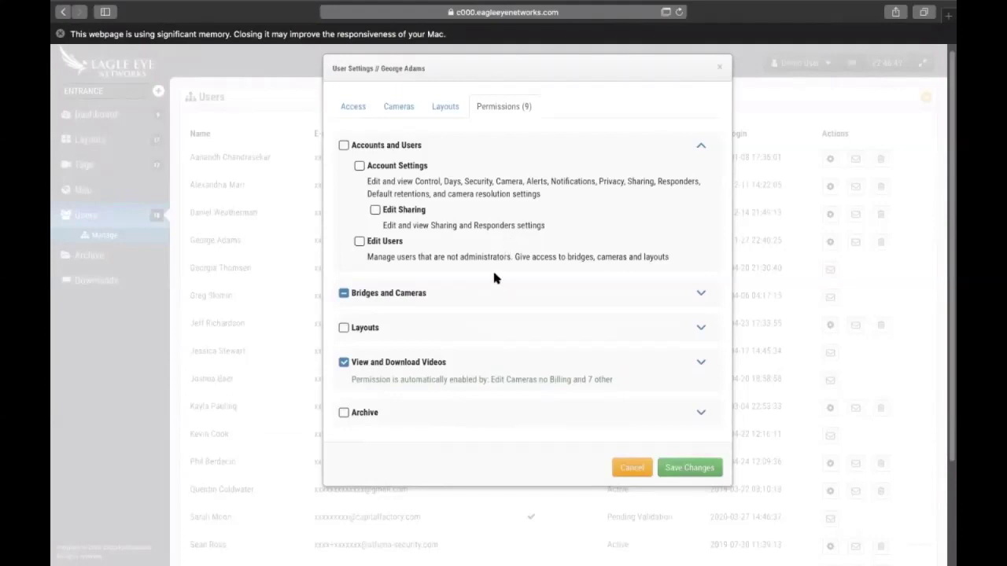
scroll(494, 277, up, 1)
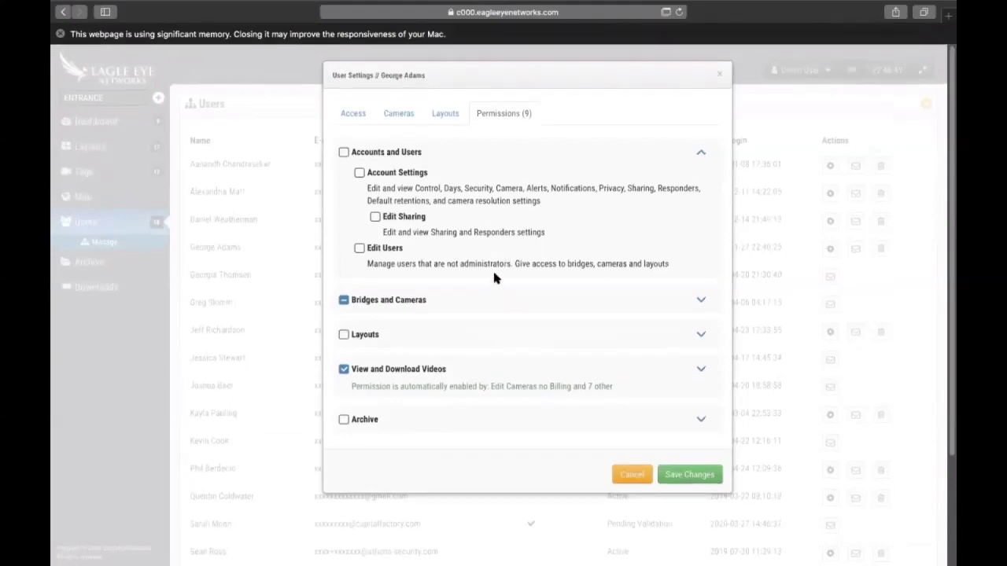
click(631, 474)
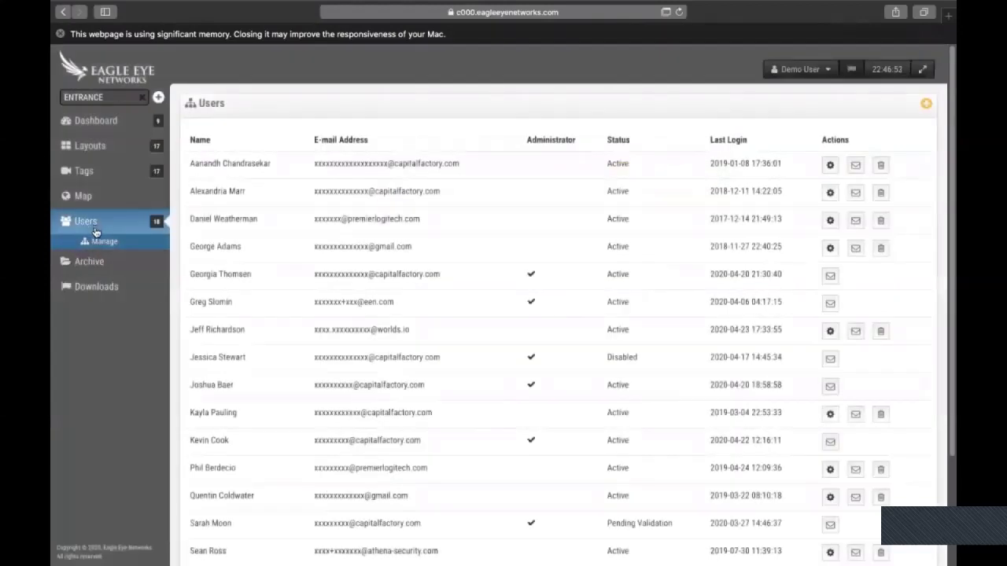
Open the account settings and examine the responder cameras, nomination form and first responders list.
click(810, 70)
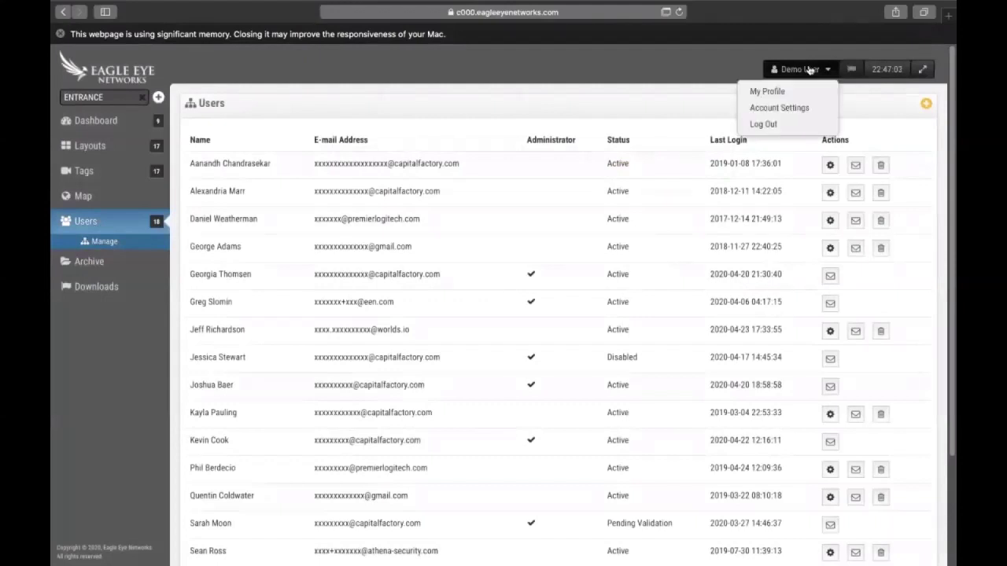
click(789, 108)
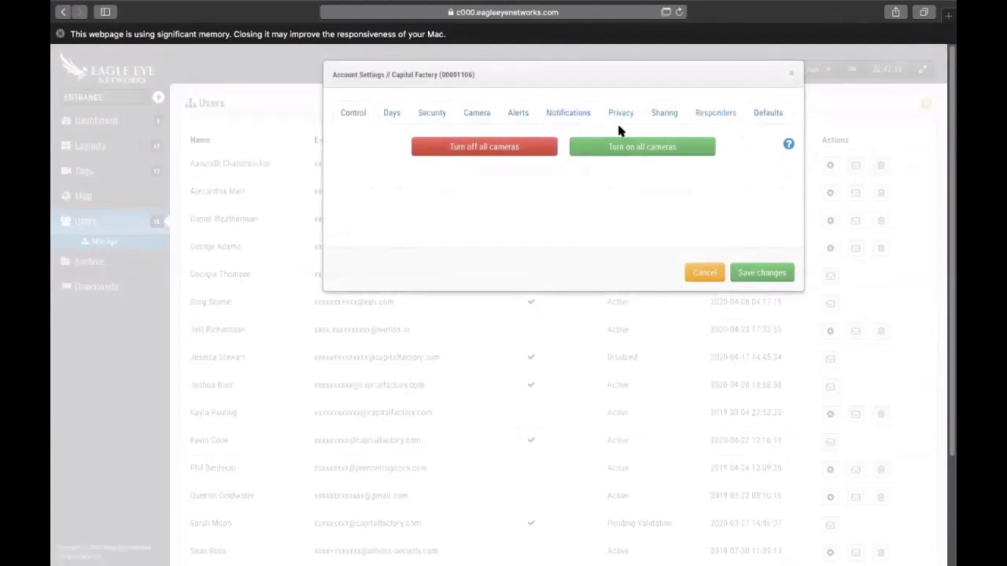
click(706, 115)
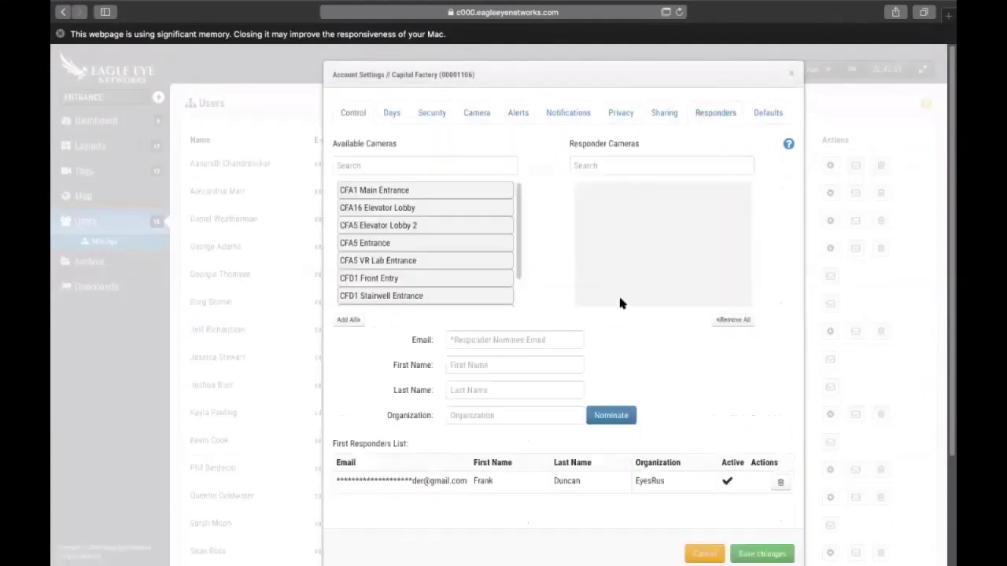
scroll(631, 290, down, 3)
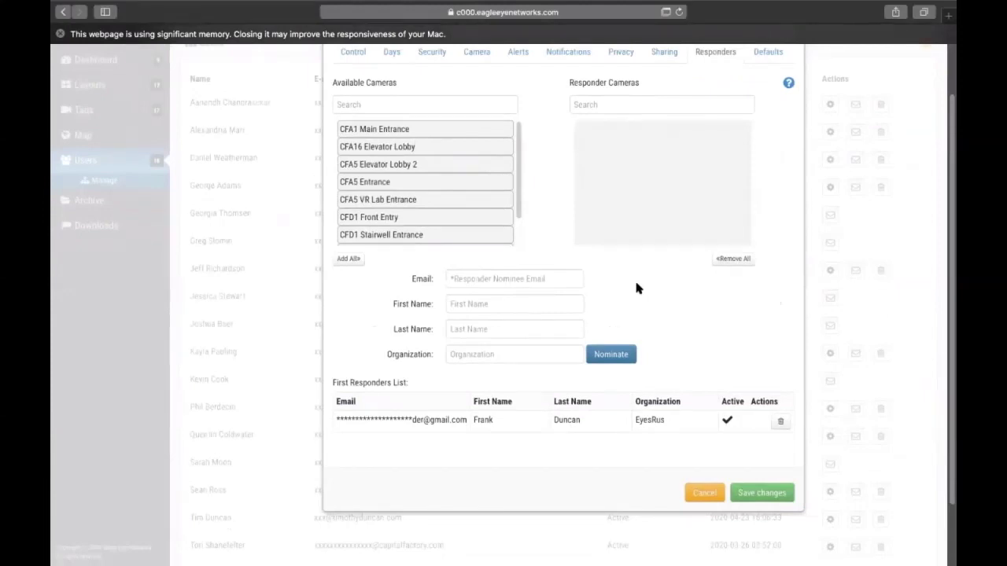
click(552, 277)
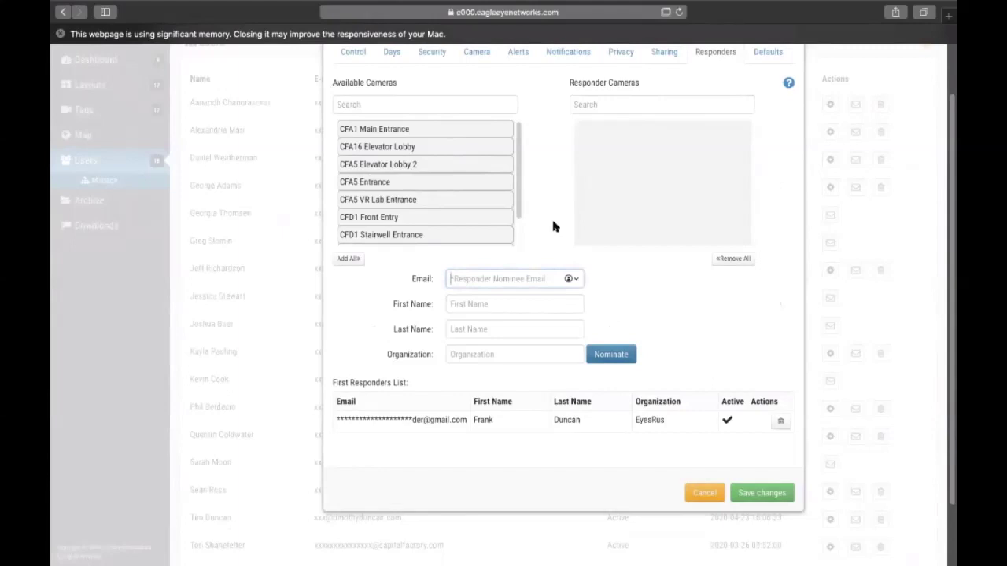
scroll(538, 255, down, 1)
scroll(538, 255, up, 2)
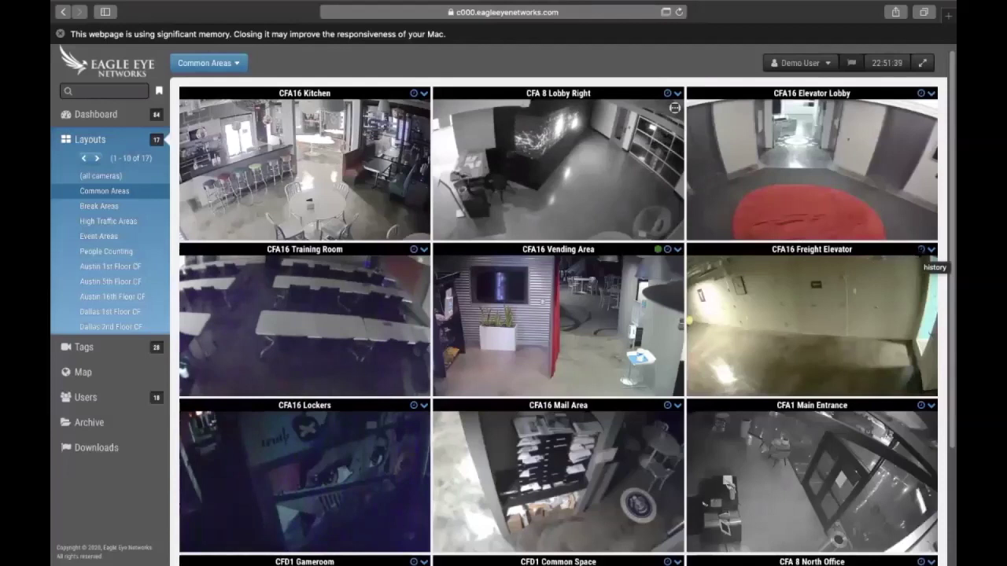
Open the CFA16 Freight Elevator camera's recorded history and move the timeline back to 21:02:41.
click(920, 250)
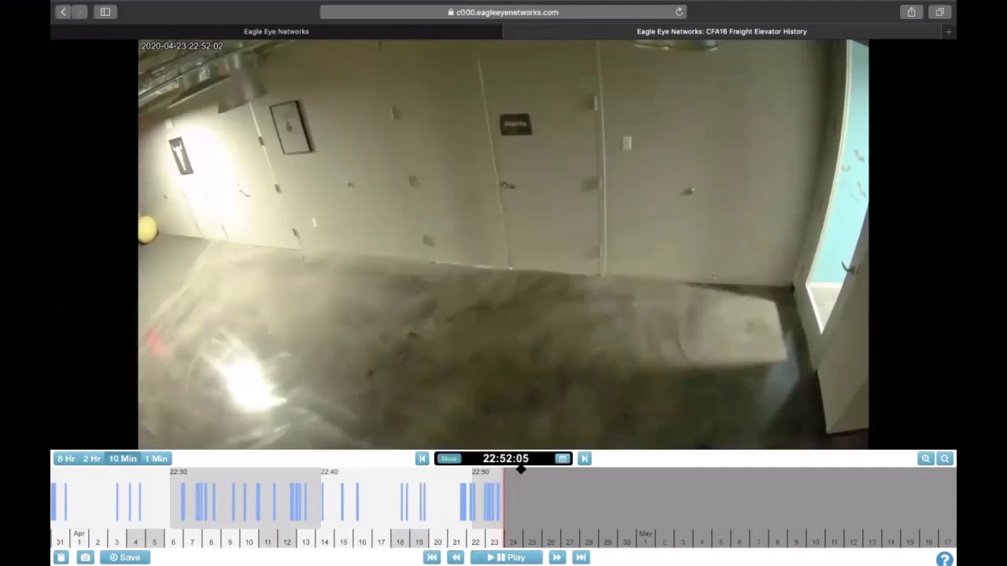
drag(524, 503, 557, 508)
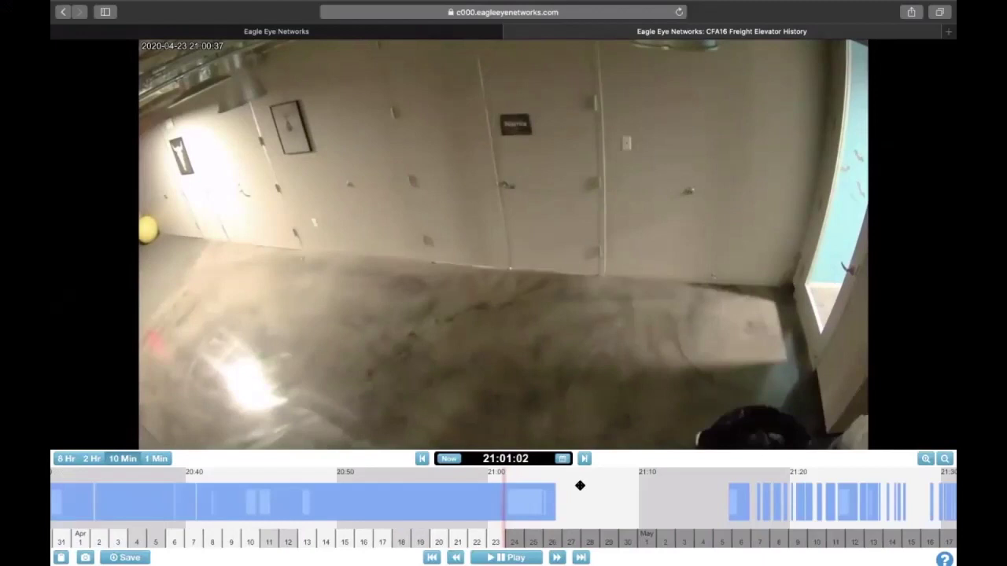
drag(574, 485, 546, 485)
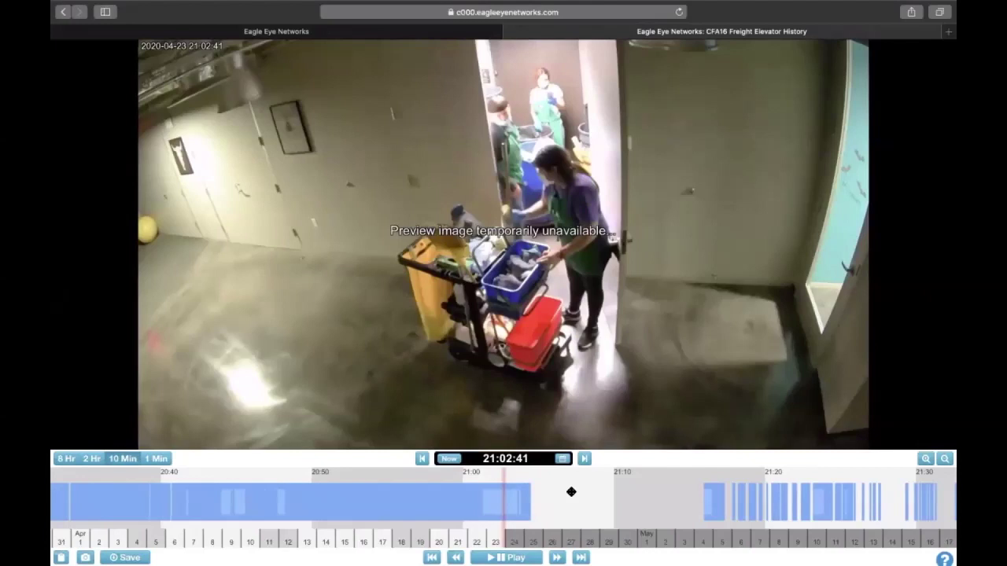
Mark the clip from 21:01:44 to 21:04:09, try to download it as video, and return to the camera layout.
click(488, 497)
click(525, 497)
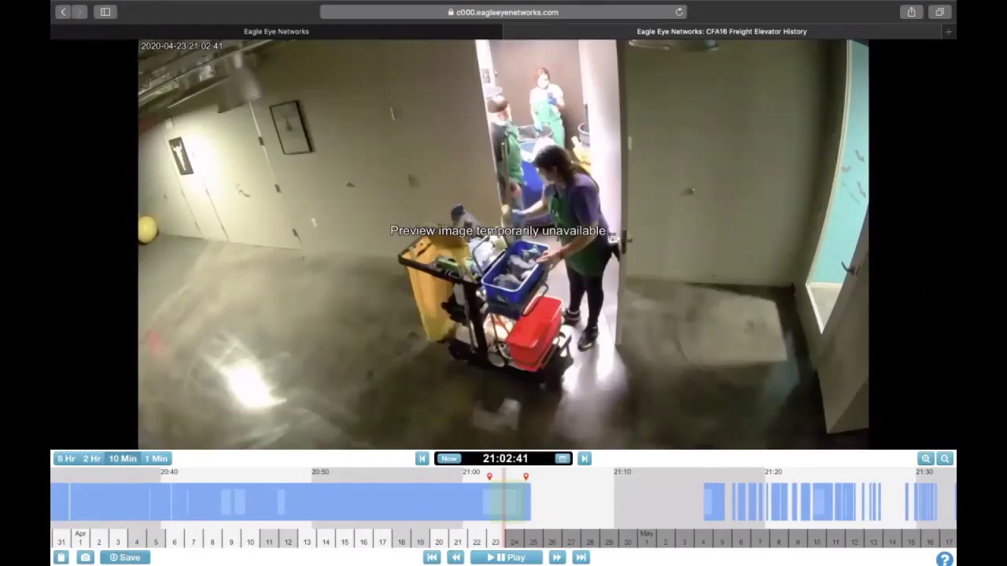
click(124, 557)
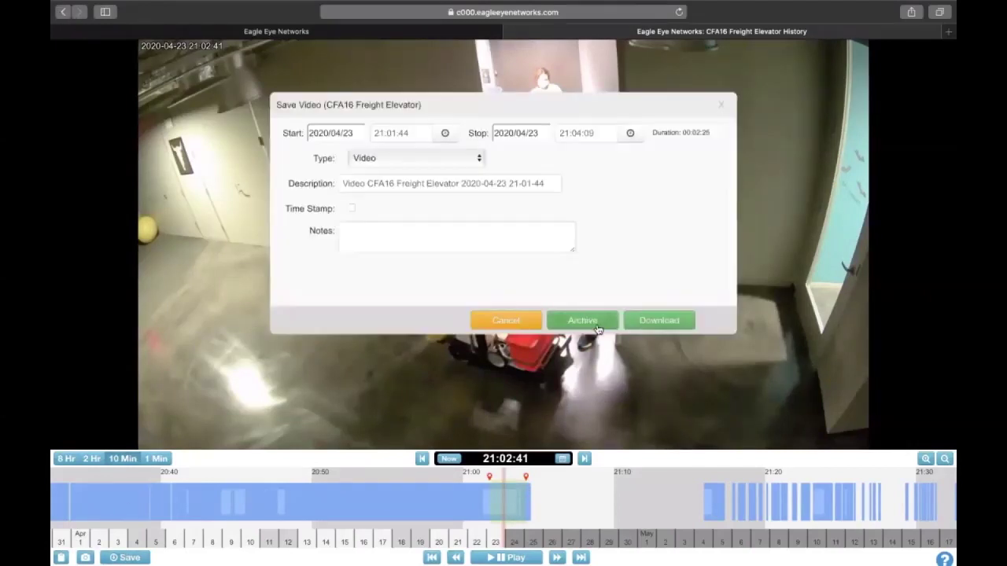
click(646, 322)
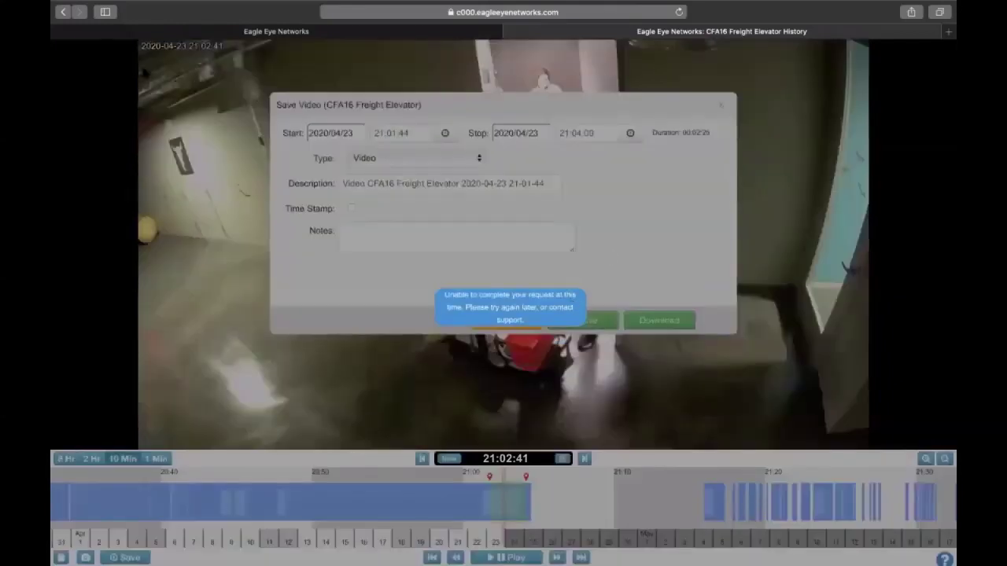
click(63, 12)
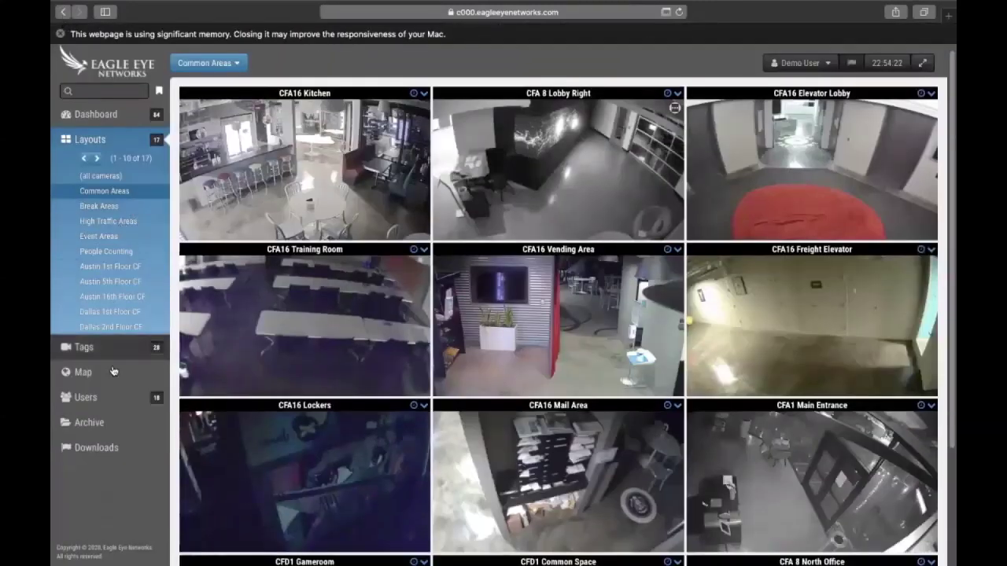
Open the archive, look over the Incidents and Main Door People Snapshots folders, and go to the Dashboard.
click(89, 423)
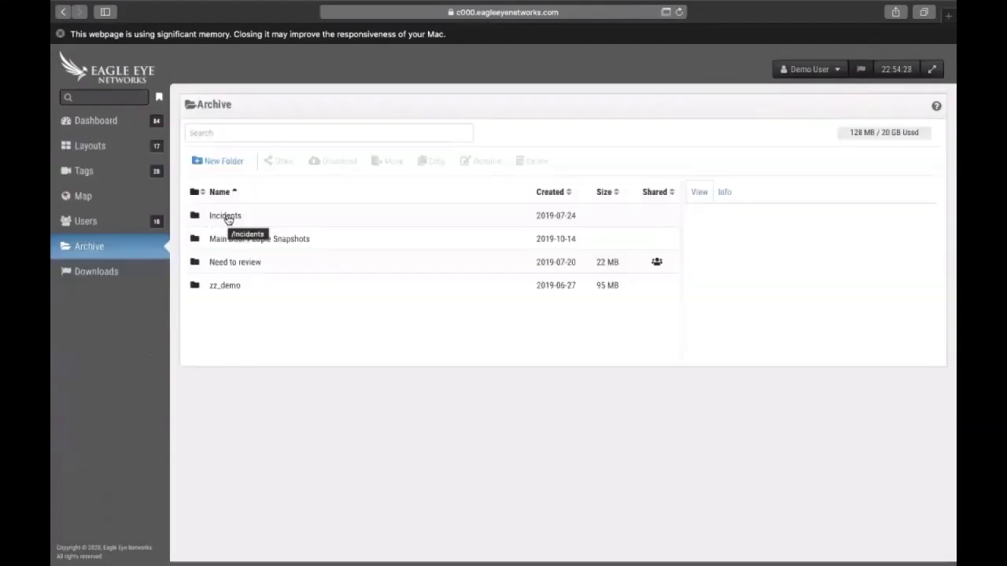
click(226, 218)
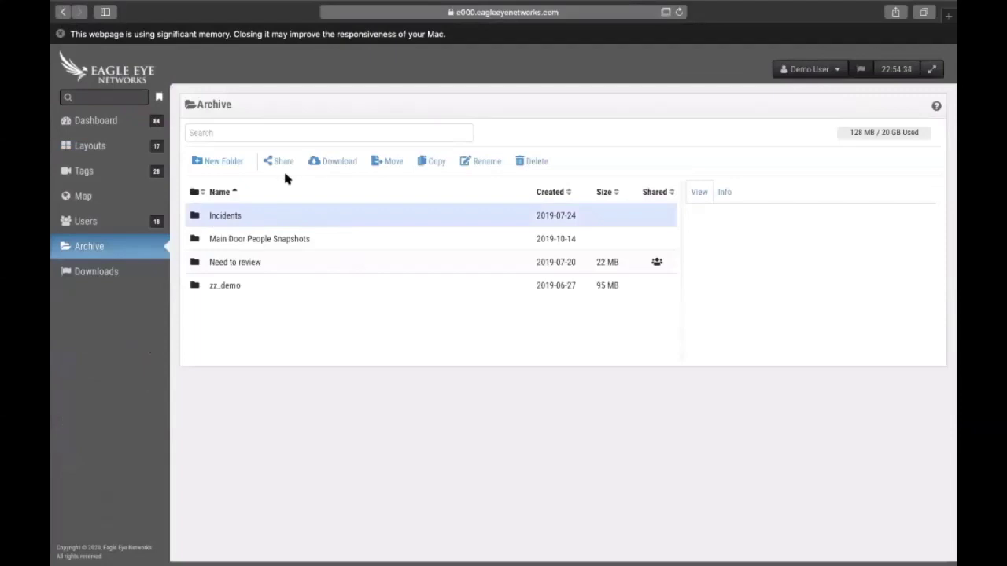
click(242, 240)
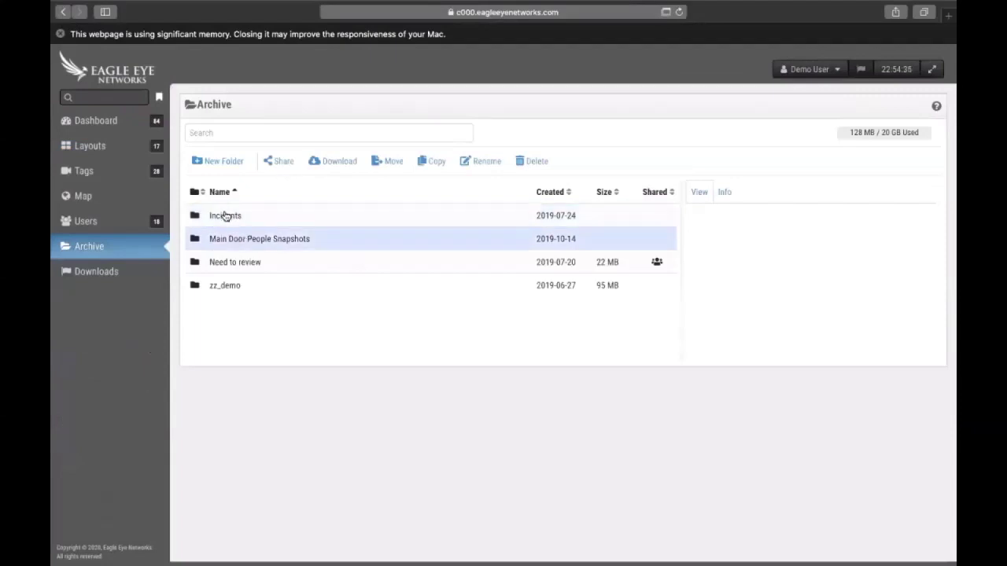
click(225, 217)
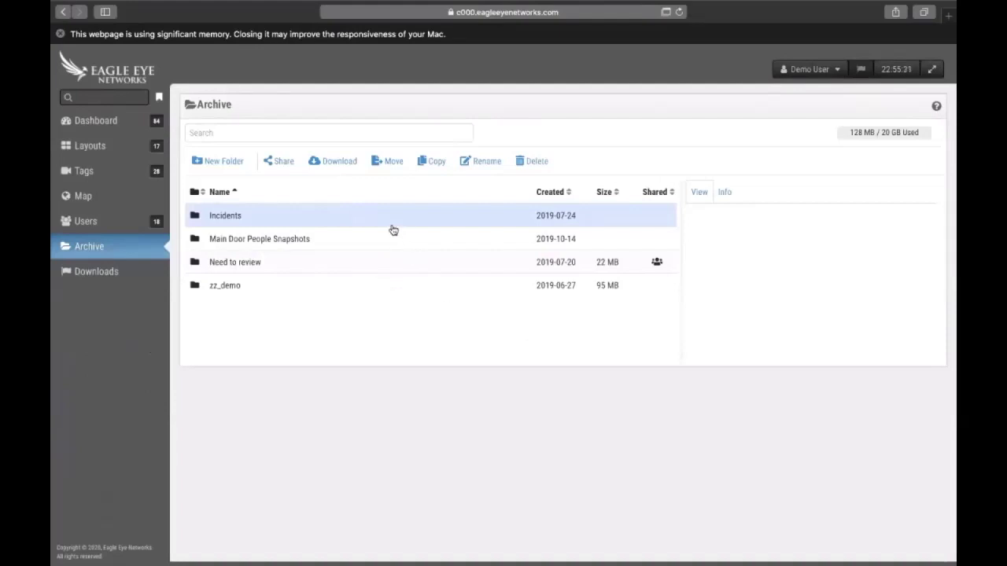
click(112, 131)
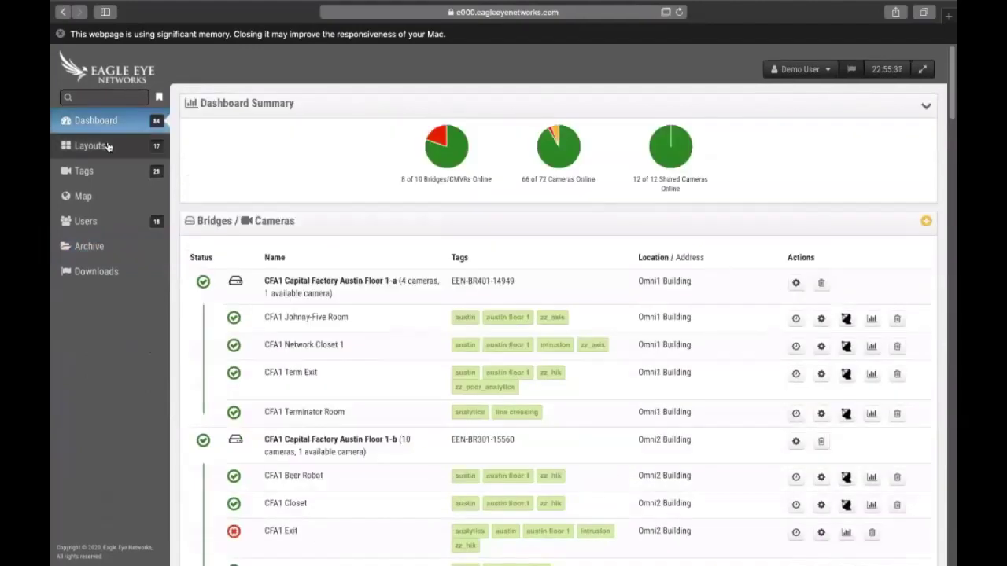
From the Common Areas layout, open the CFA16 Kitchen camera's settings, review the analytics options, and close them without saving.
click(109, 147)
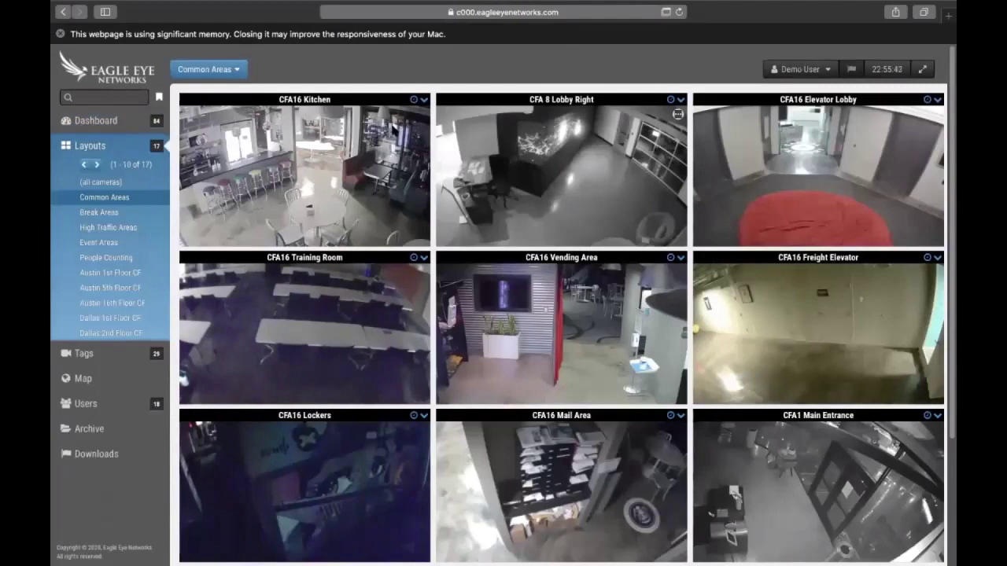
click(423, 101)
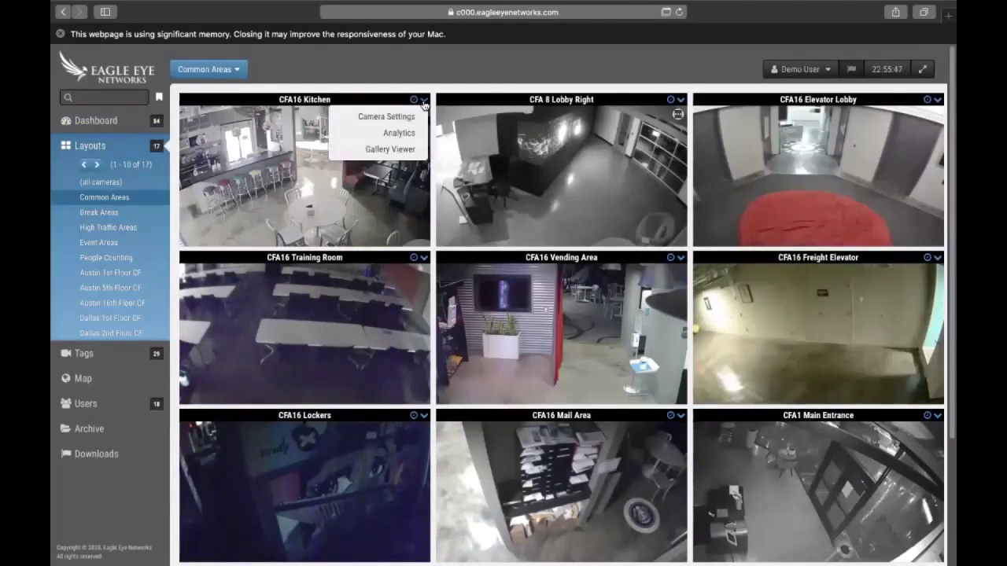
click(408, 121)
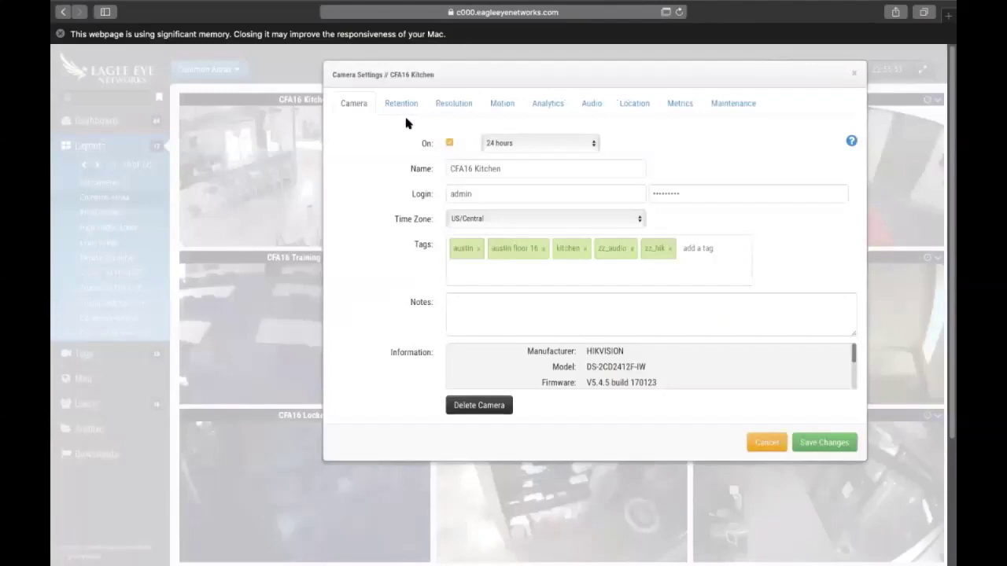
click(547, 106)
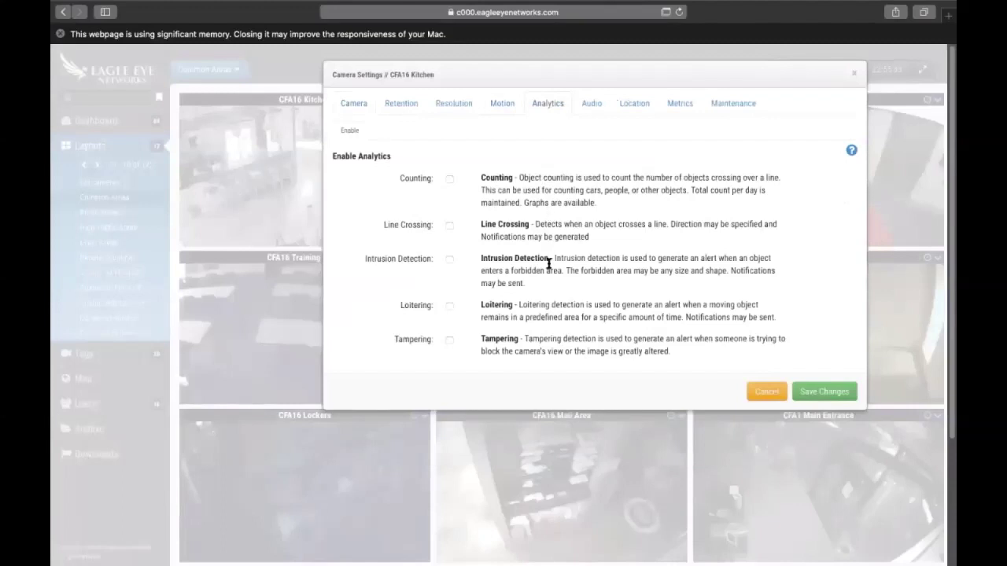
scroll(549, 272, down, 1)
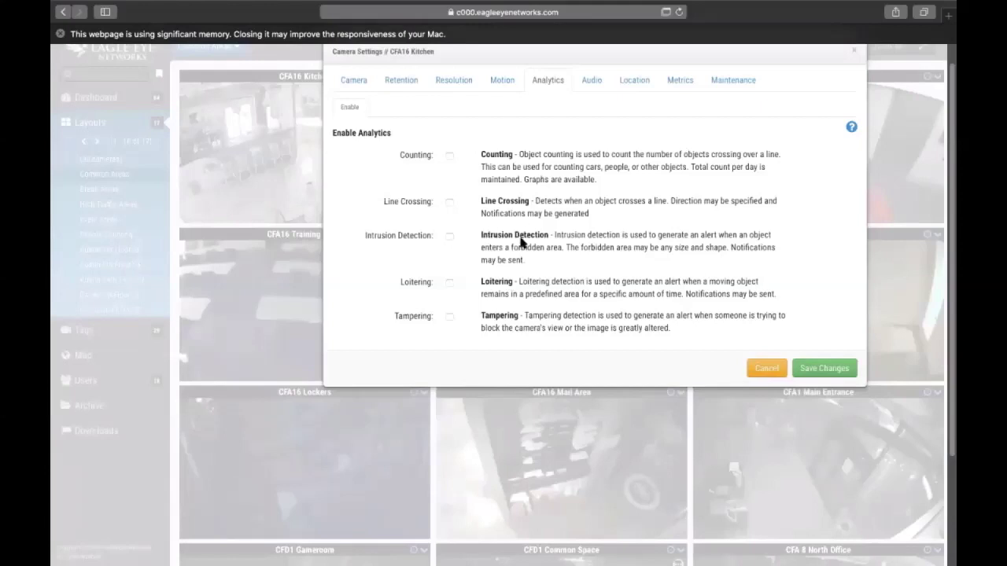
scroll(522, 240, up, 1)
scroll(522, 240, down, 1)
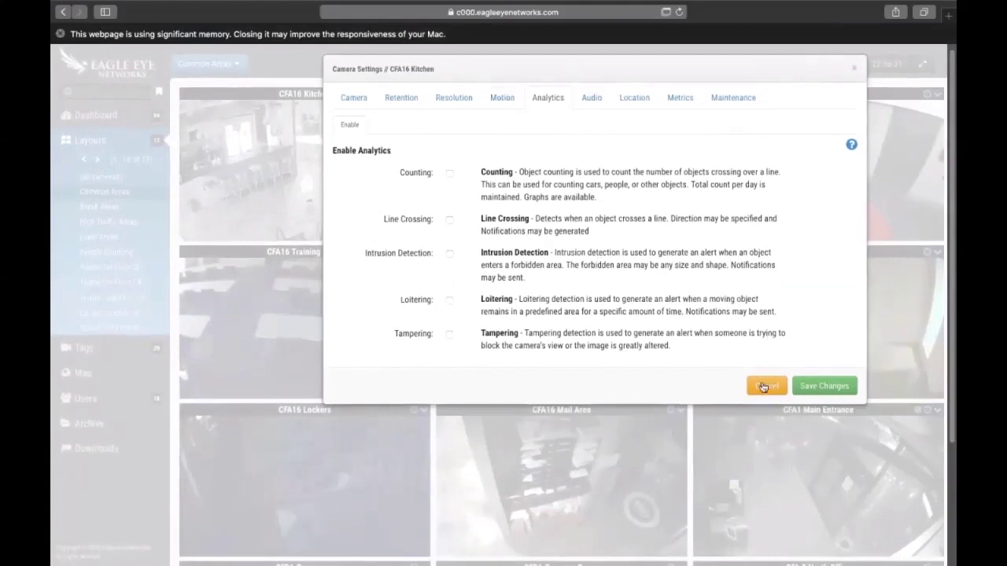
click(184, 201)
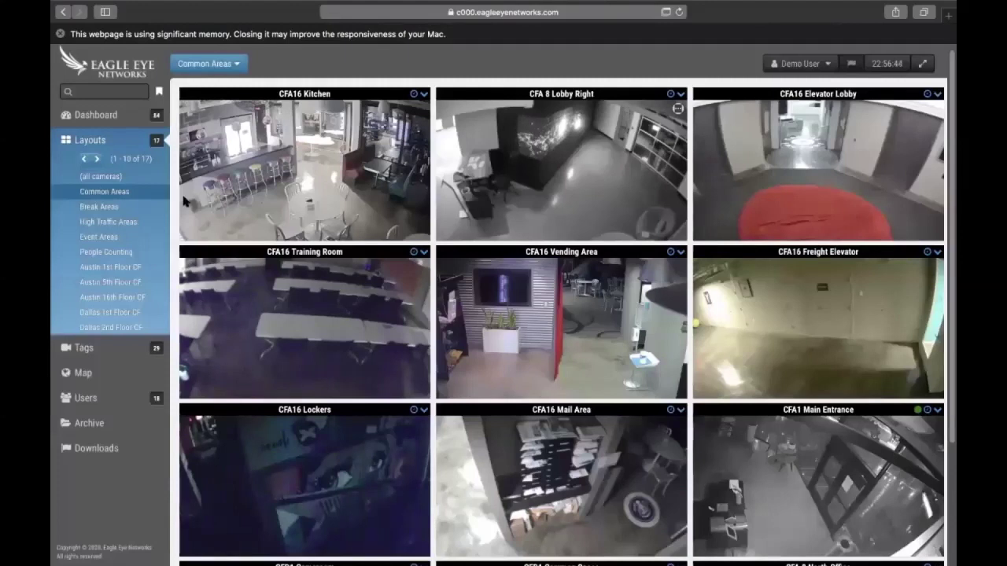
Open the CFA16 Vending Area camera's settings and look through the available cloud retention periods.
click(680, 252)
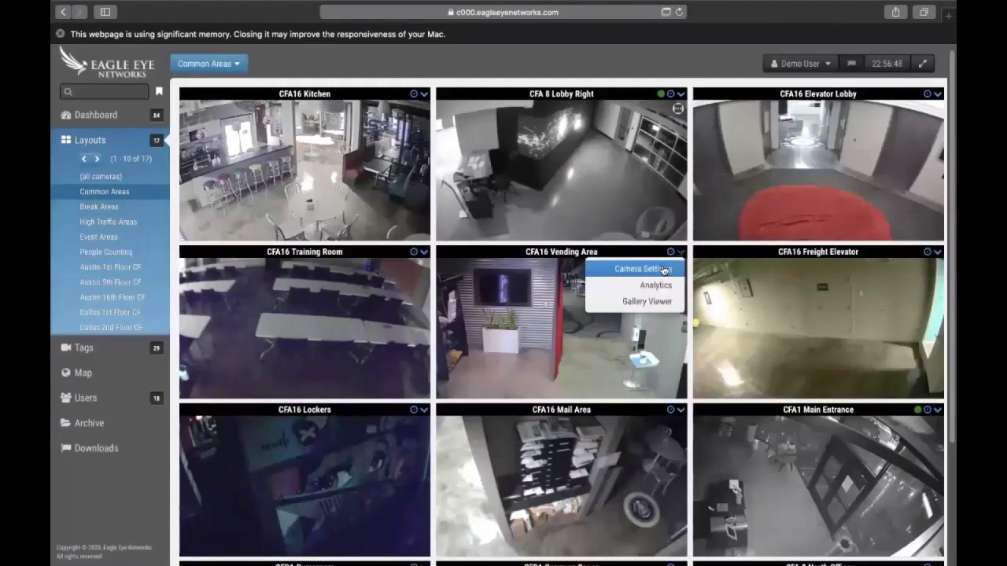
click(665, 269)
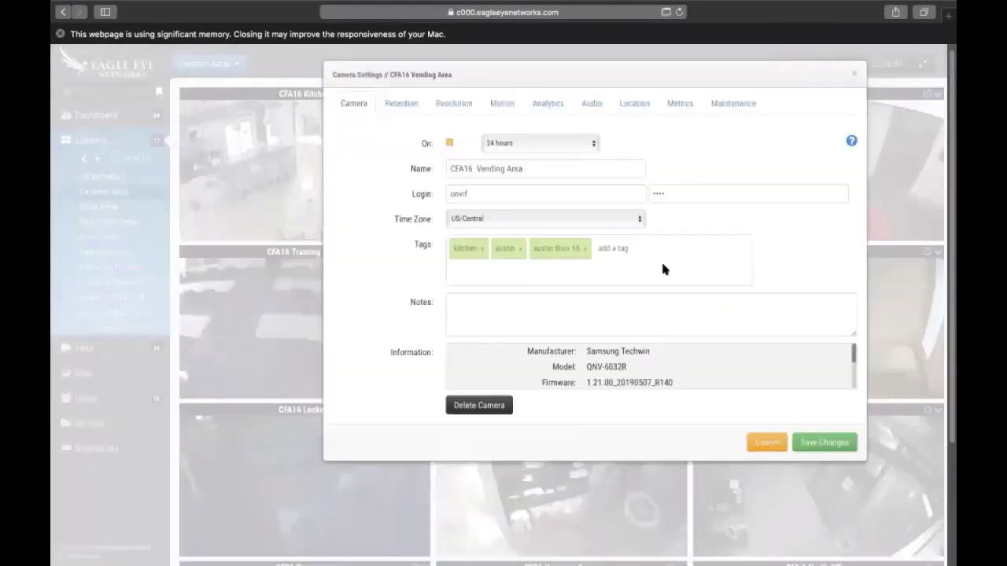
click(395, 105)
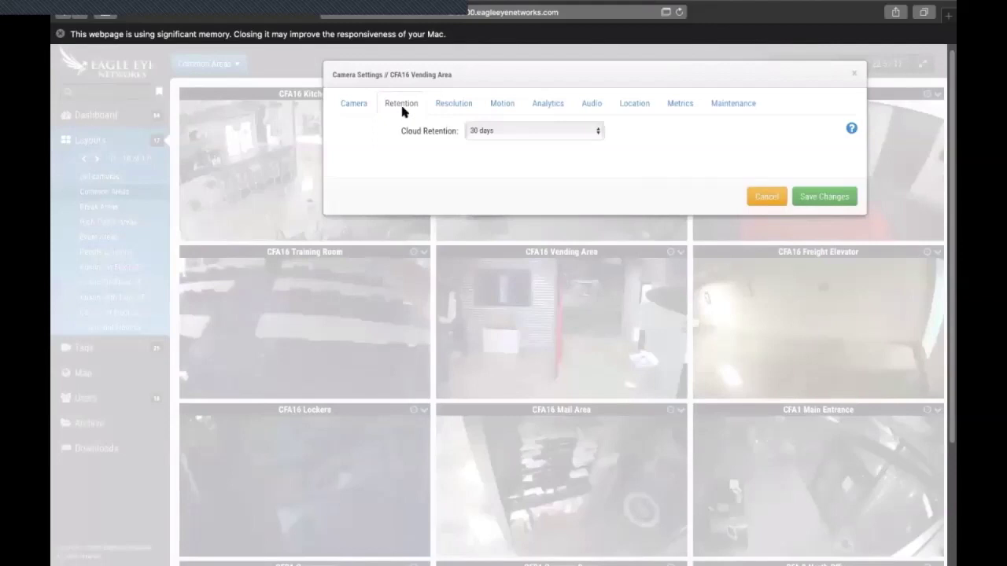
click(505, 131)
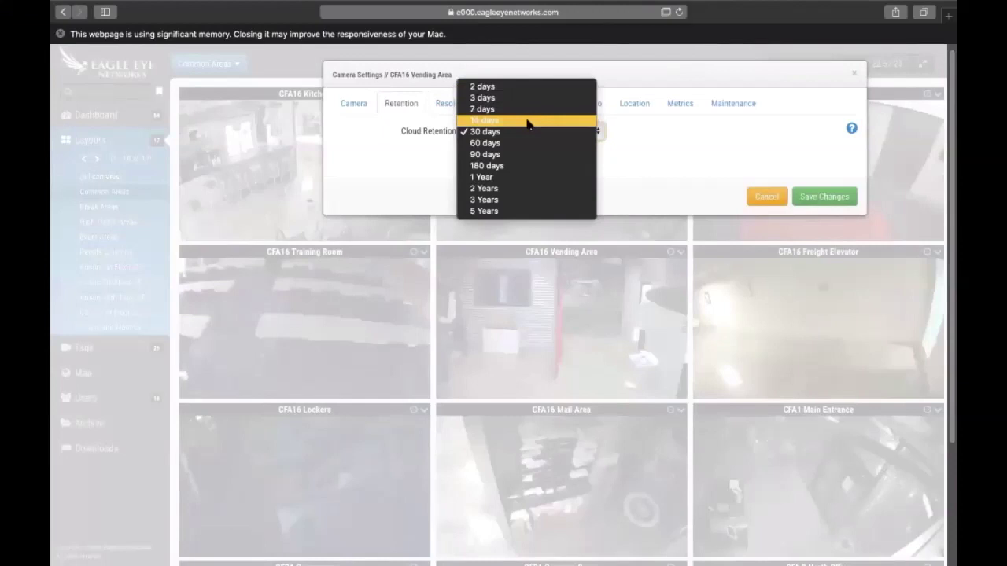
click(663, 130)
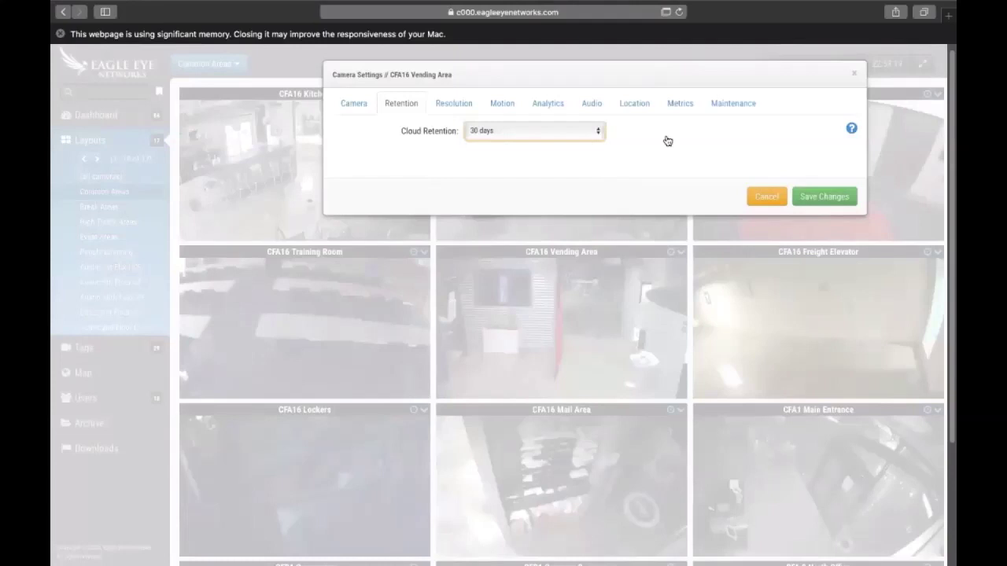
Examine the Vending Area camera's resolution choices for preview video and full video recording.
click(464, 103)
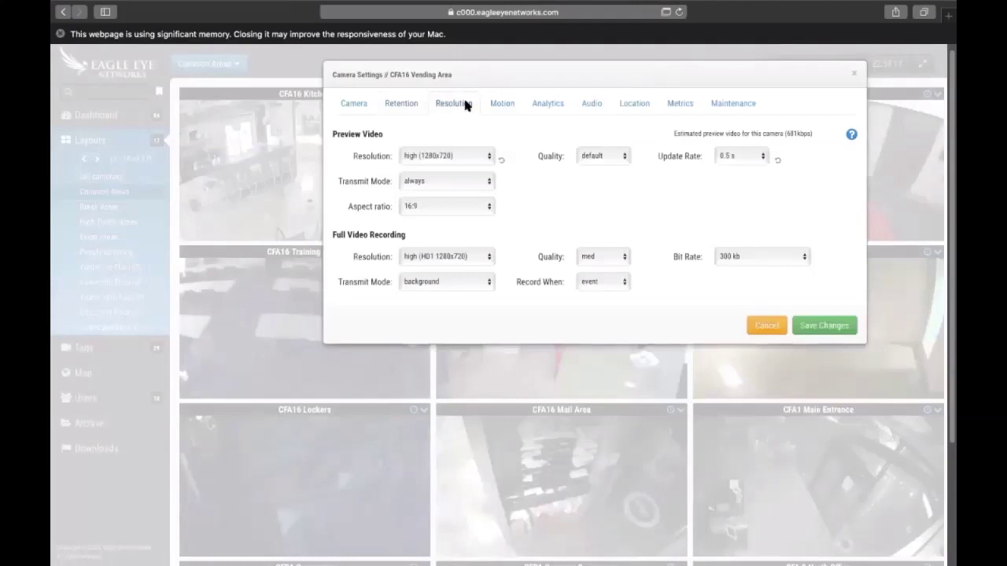
click(464, 155)
click(541, 203)
click(489, 159)
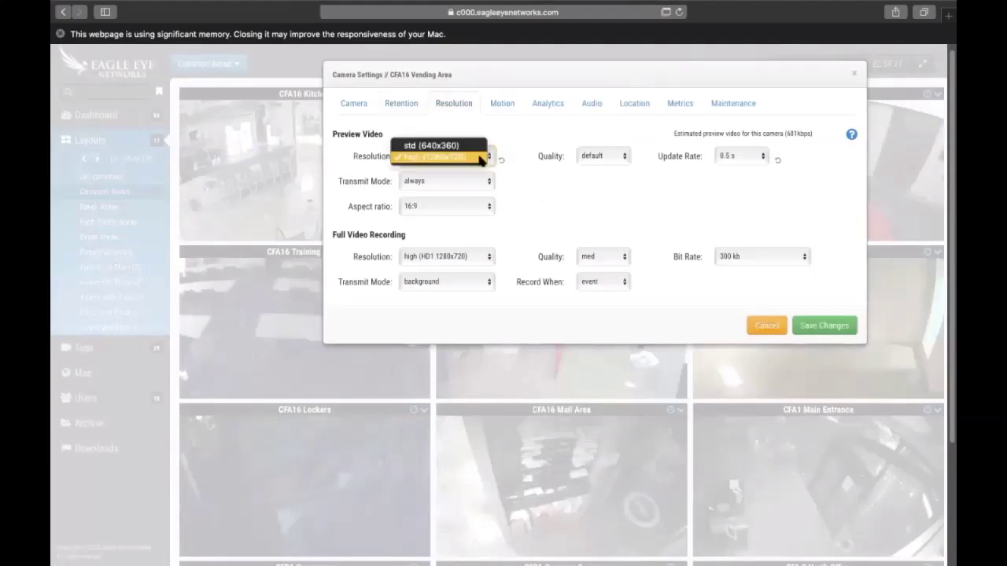
click(532, 186)
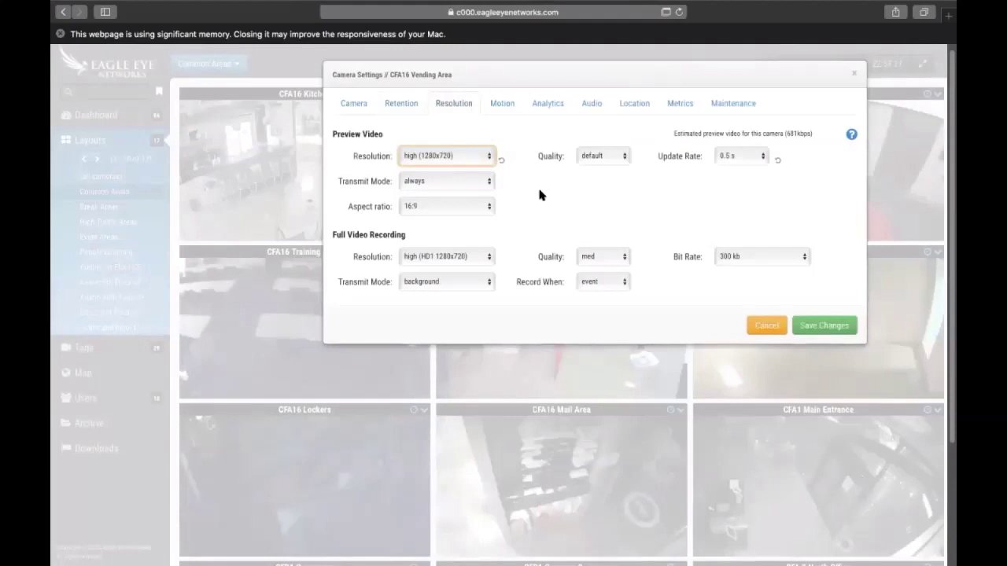
click(485, 156)
click(484, 257)
click(484, 256)
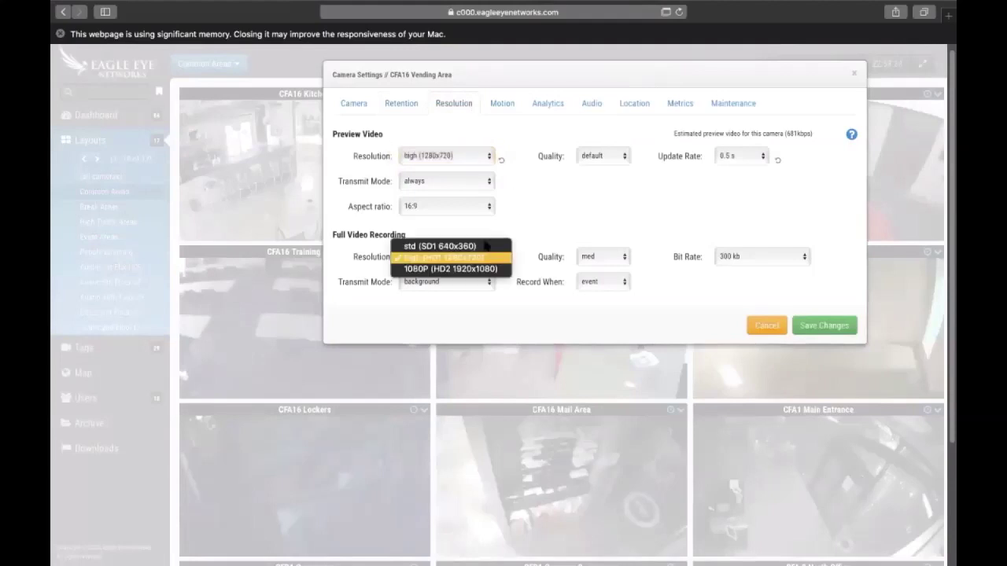
click(513, 198)
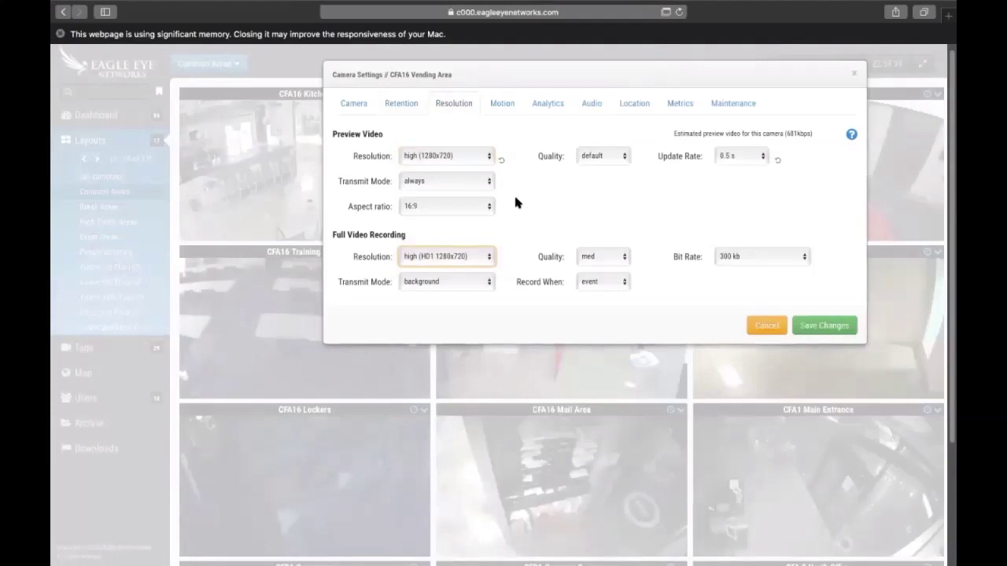
Review the Vending Area camera's cloud retention periods and resolution settings again, and close the camera settings without saving.
click(403, 106)
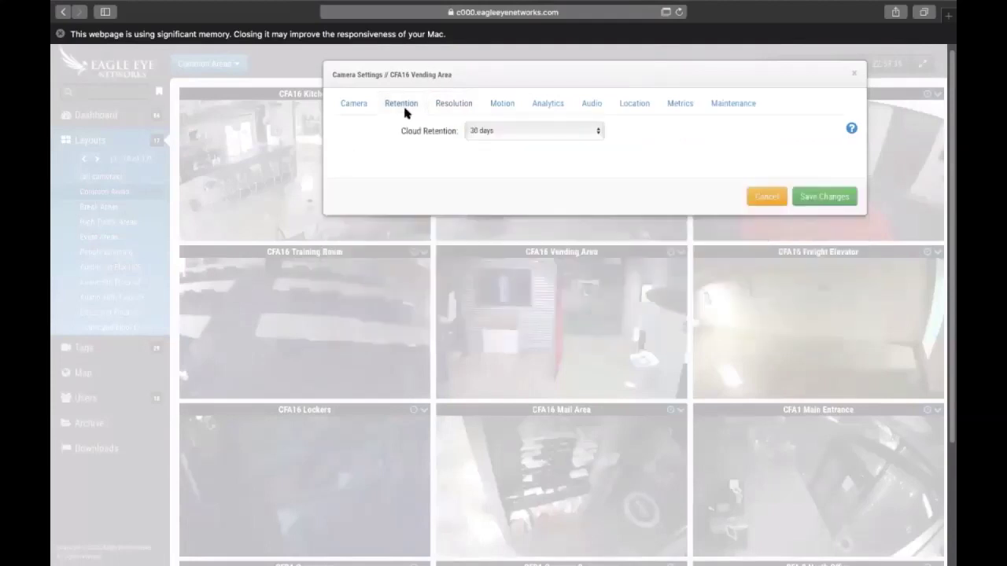
click(519, 140)
click(641, 133)
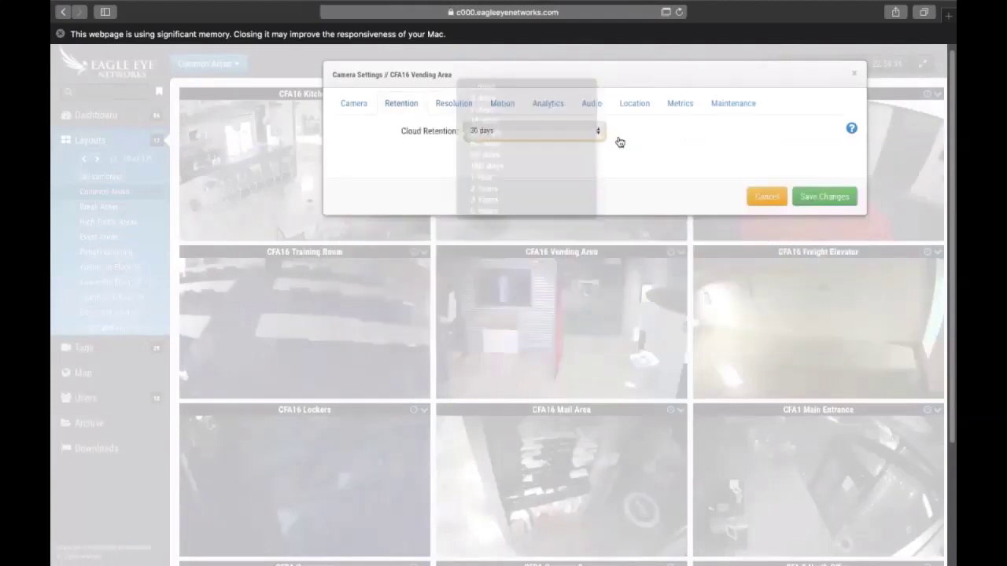
click(442, 103)
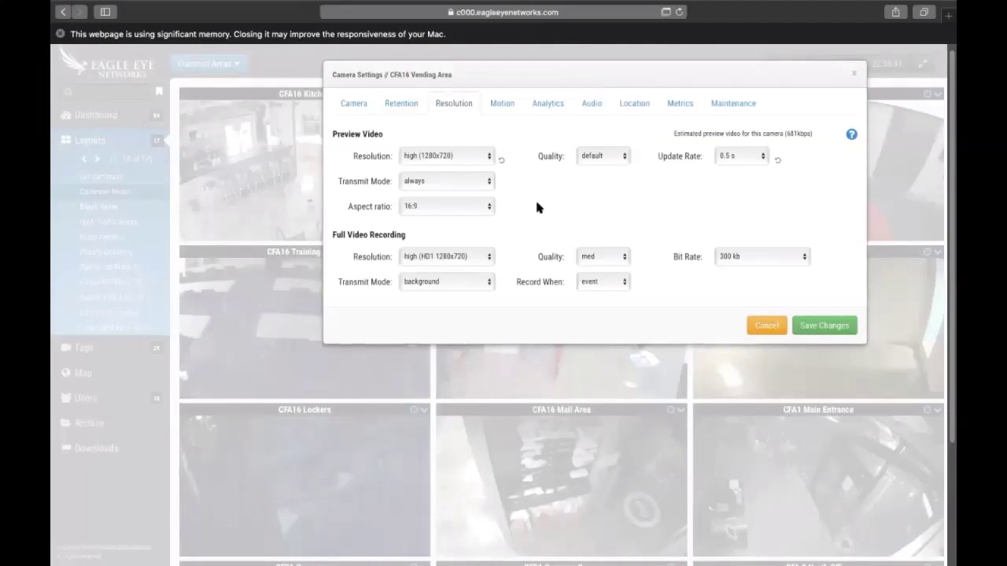
click(767, 327)
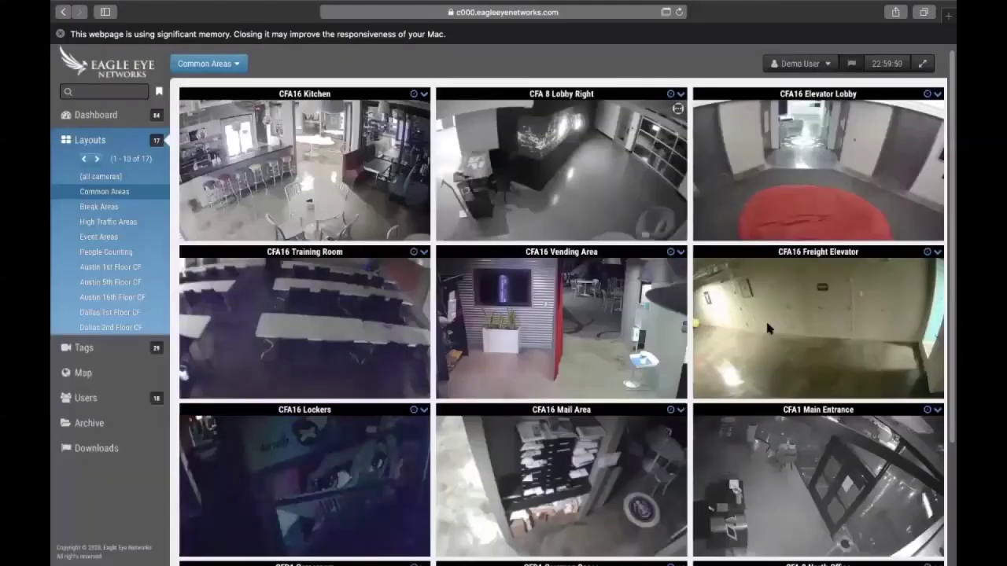